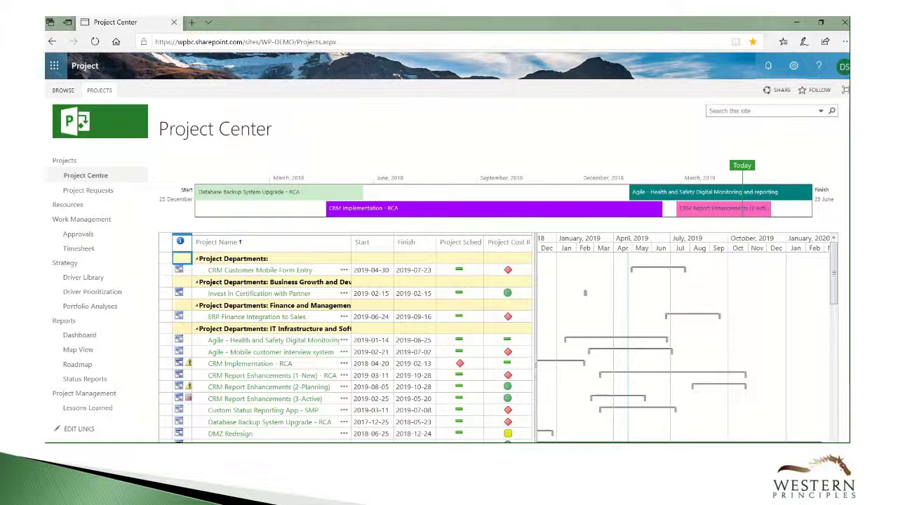
# Show the checked resources' assignments, then their Capacity Planning utilization chart against capacity
pyautogui.click(69, 205)
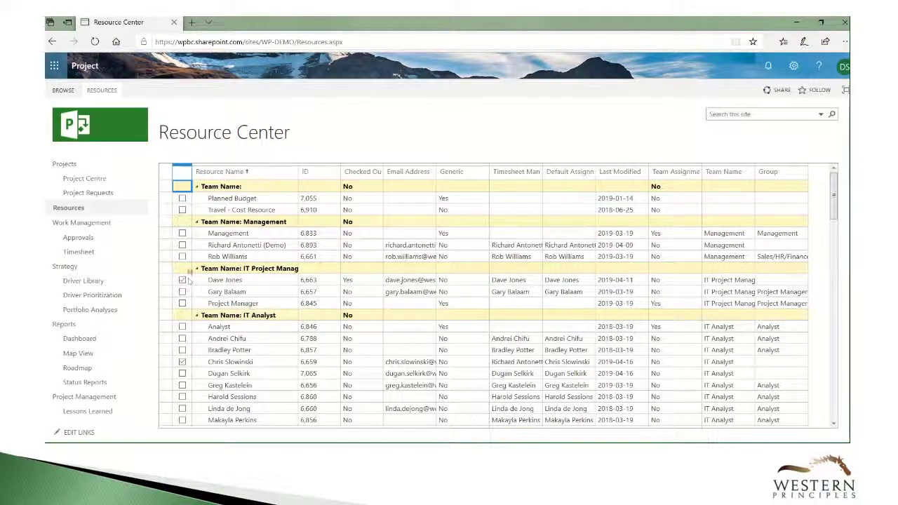
pyautogui.click(106, 91)
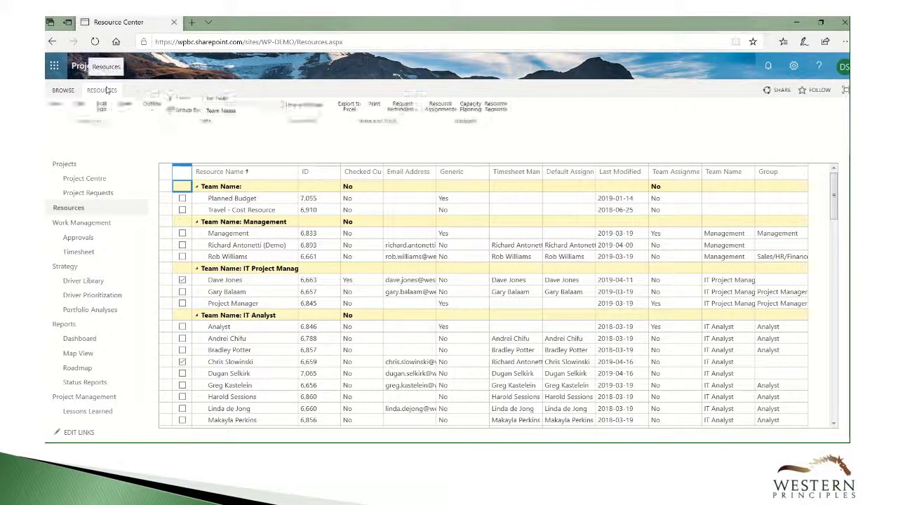
pyautogui.click(437, 120)
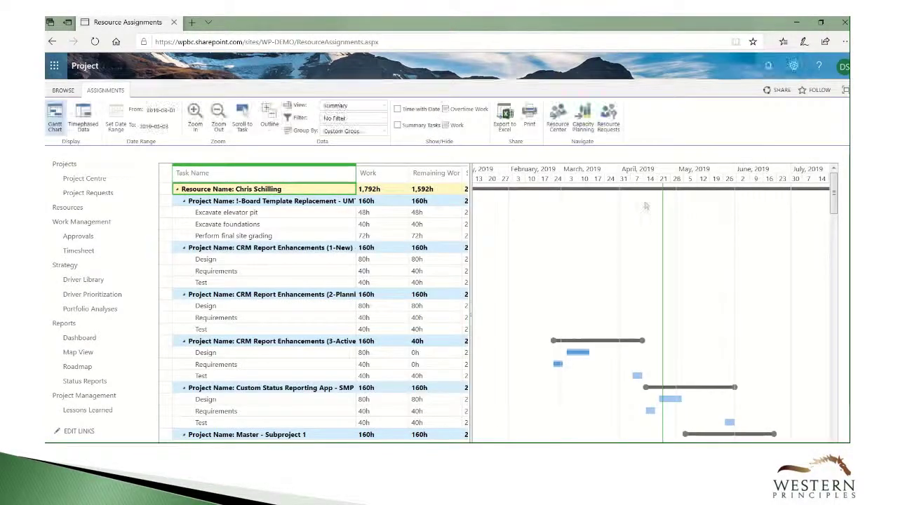
pyautogui.moveTo(835, 204); pyautogui.dragTo(836, 244)
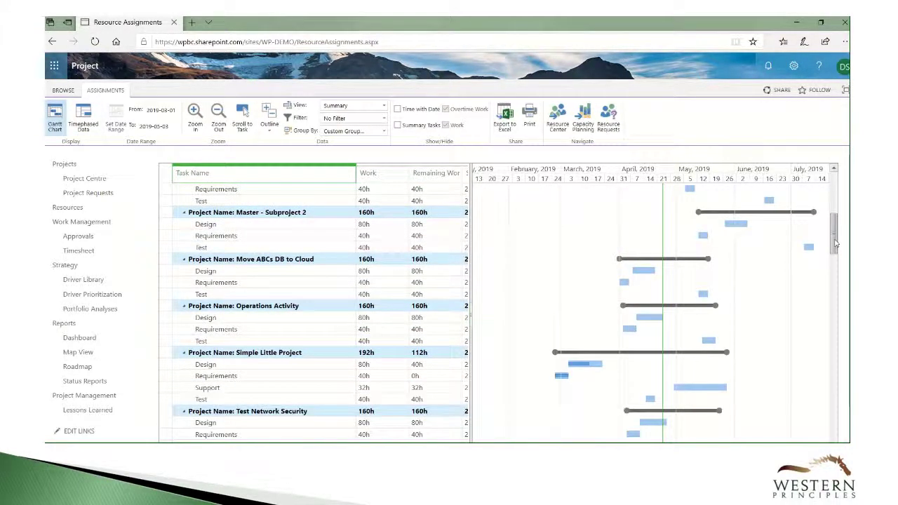
pyautogui.click(583, 116)
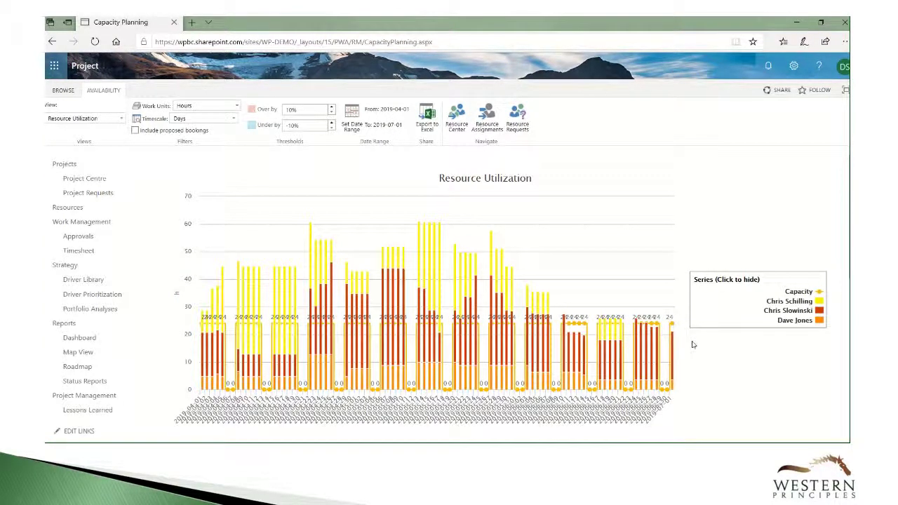
# Switch from the browser to the CRM Report Enhancements plan in Project Professional
pyautogui.hotkey('alt', 'Tab')
pyautogui.hotkey('alt', 'Tab')
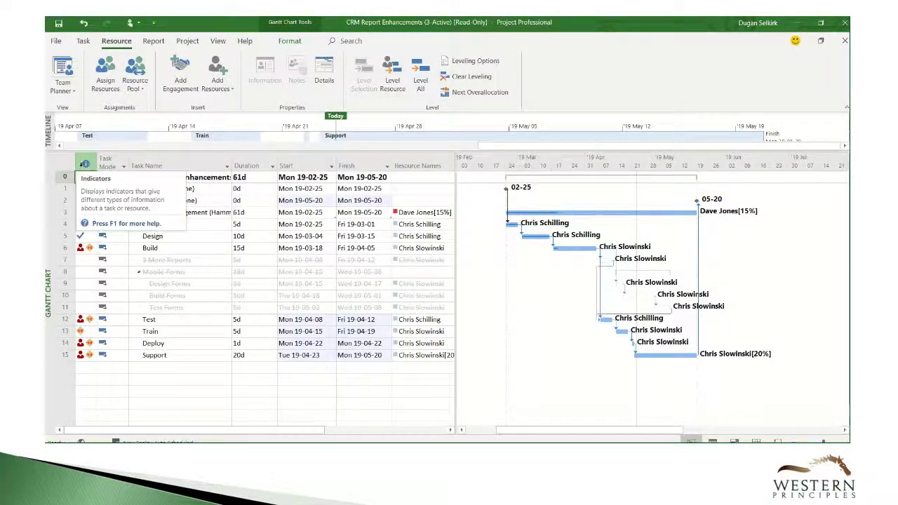
# Level all resources so Project Management runs 148d, finishing Tue 19-12-03
pyautogui.moveTo(422, 355)
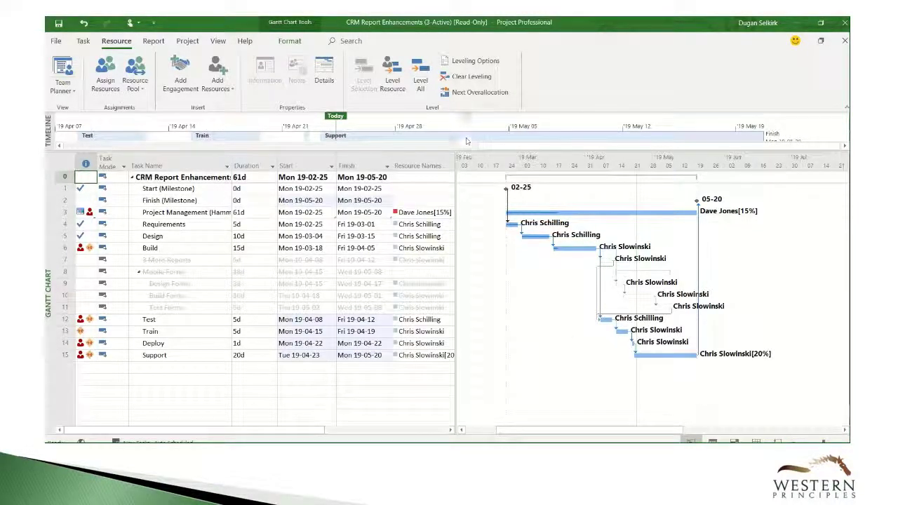
pyautogui.click(419, 81)
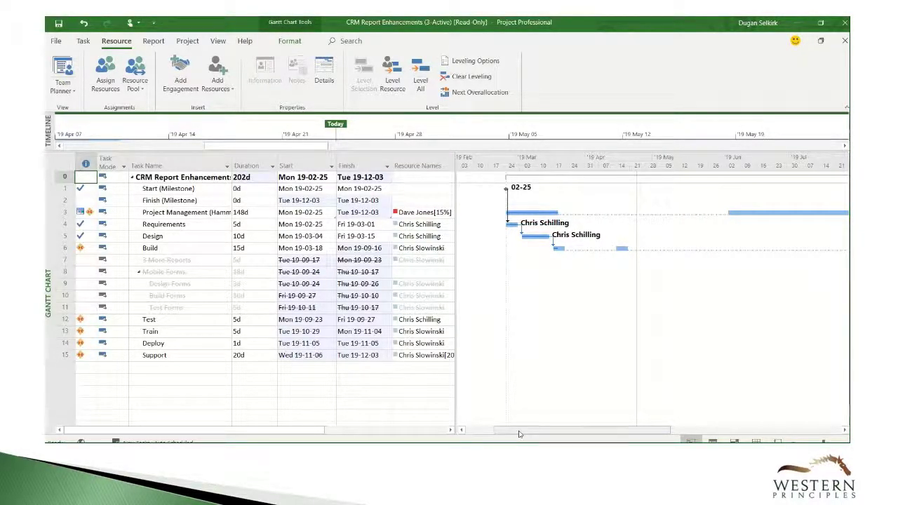
pyautogui.moveTo(519, 434); pyautogui.dragTo(481, 436)
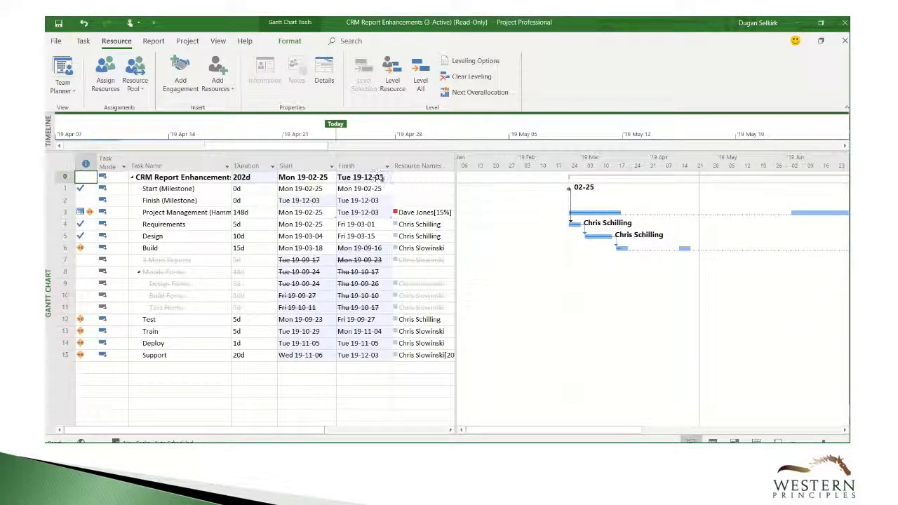
# Clear levelling for the entire project and level only the last resource listed
pyautogui.click(457, 79)
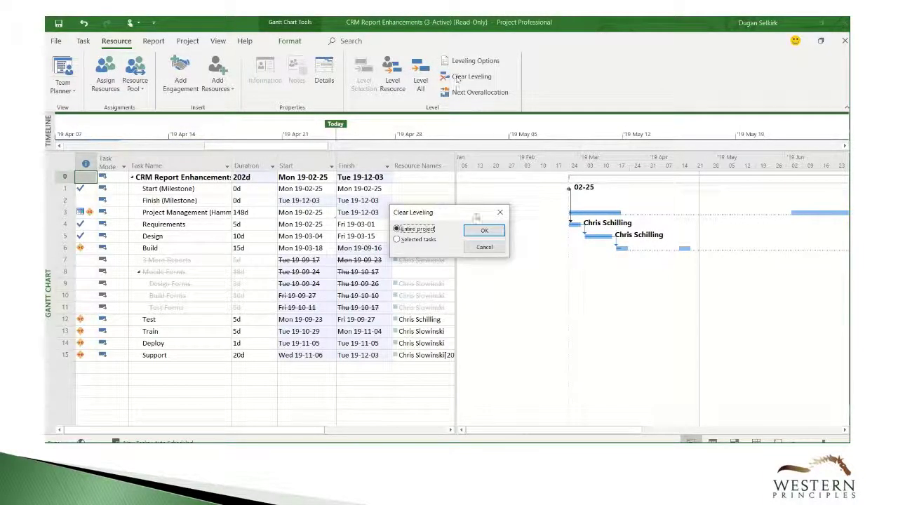
pyautogui.click(478, 233)
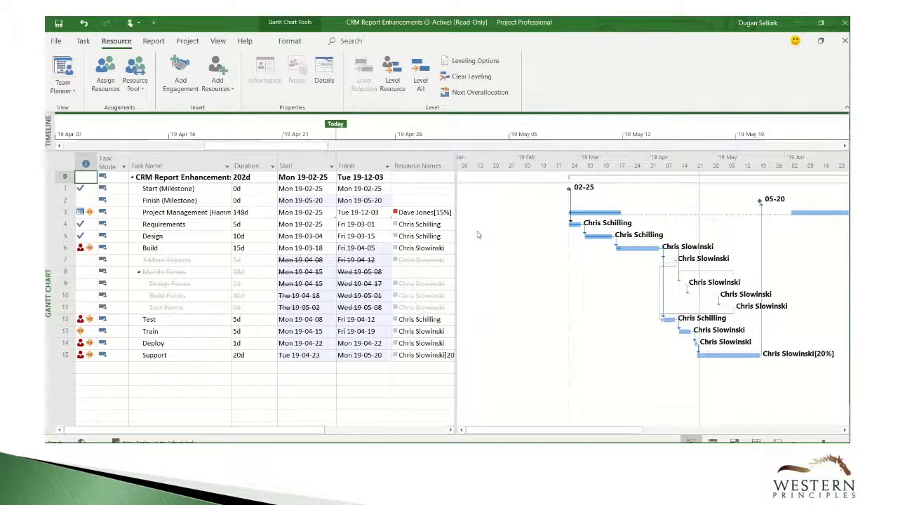
pyautogui.click(392, 73)
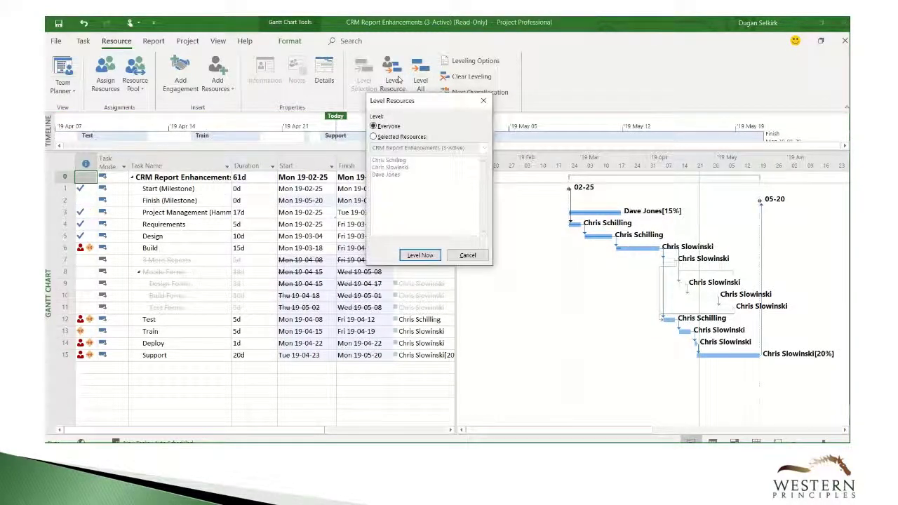
pyautogui.click(374, 136)
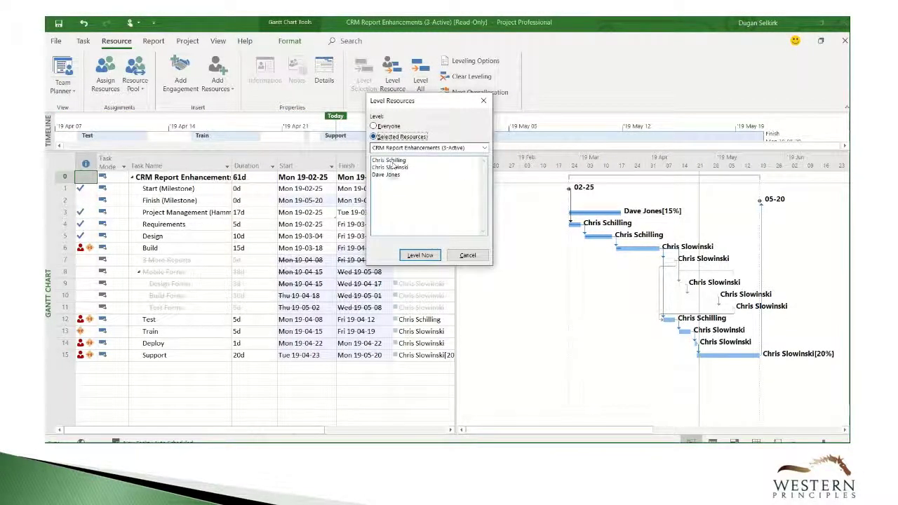
pyautogui.click(392, 174)
pyautogui.click(420, 254)
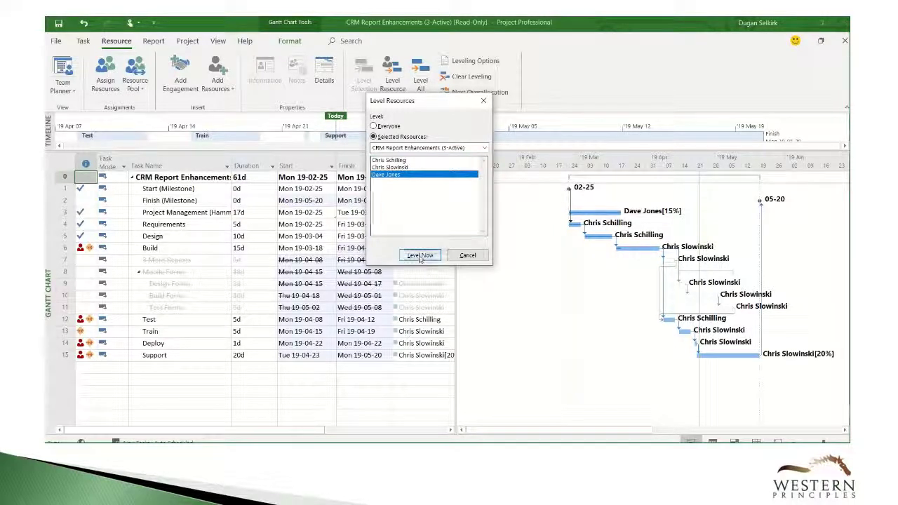
pyautogui.moveTo(419, 259)
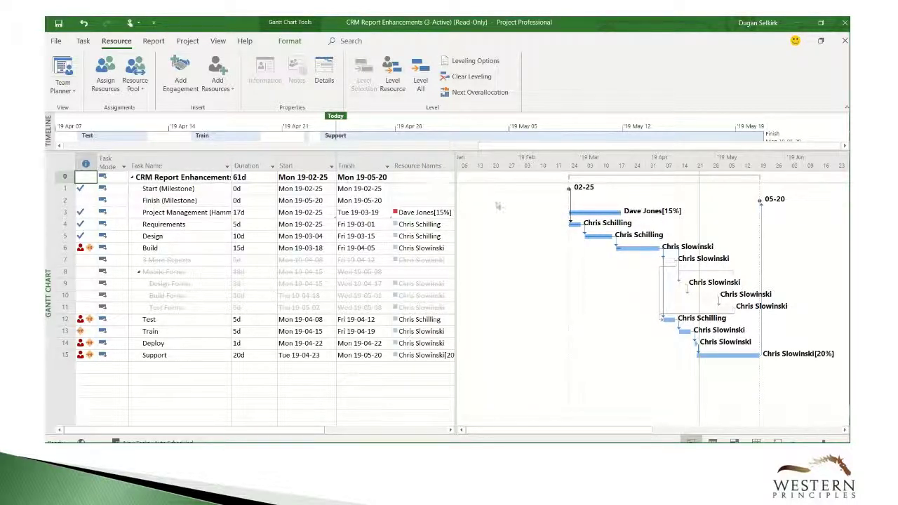
pyautogui.click(466, 76)
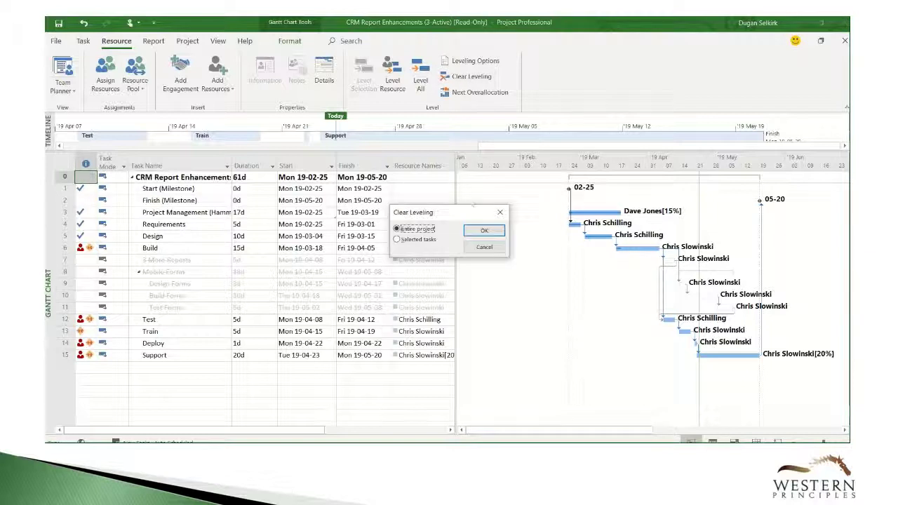
pyautogui.click(484, 231)
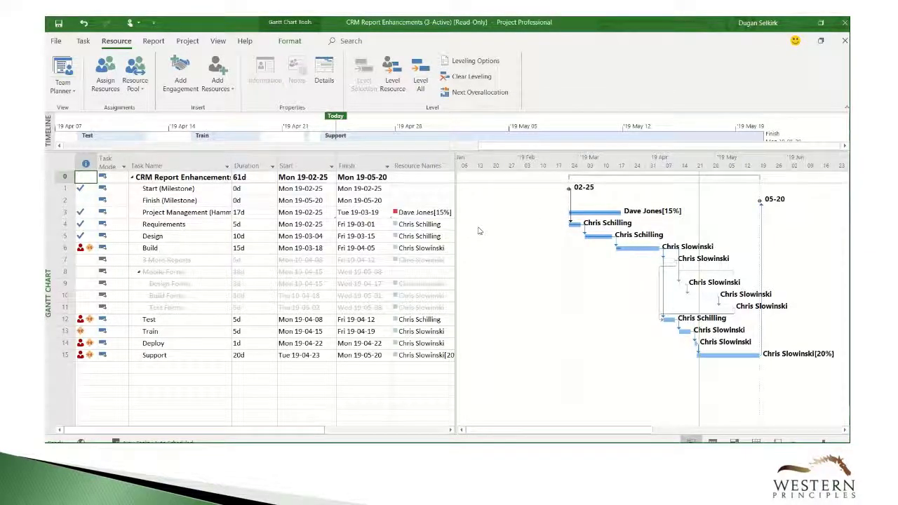
pyautogui.click(393, 70)
pyautogui.click(393, 136)
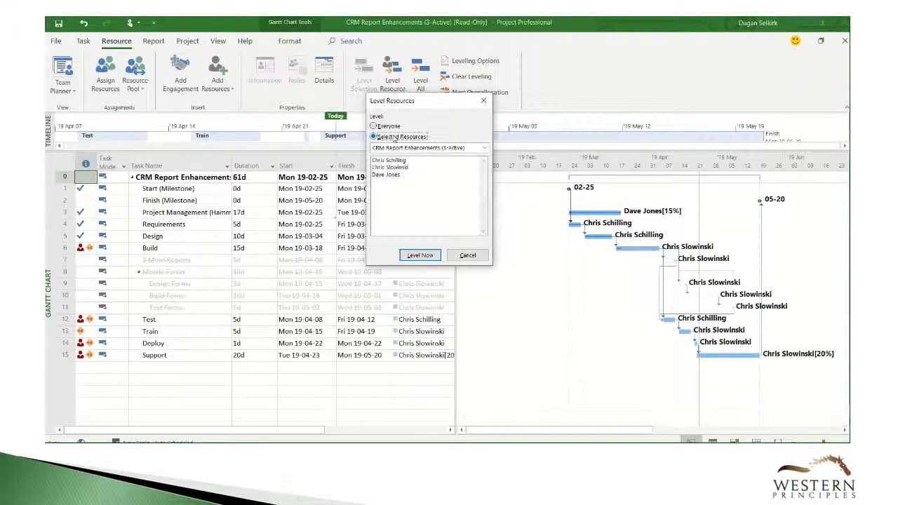
pyautogui.click(396, 167)
pyautogui.click(420, 255)
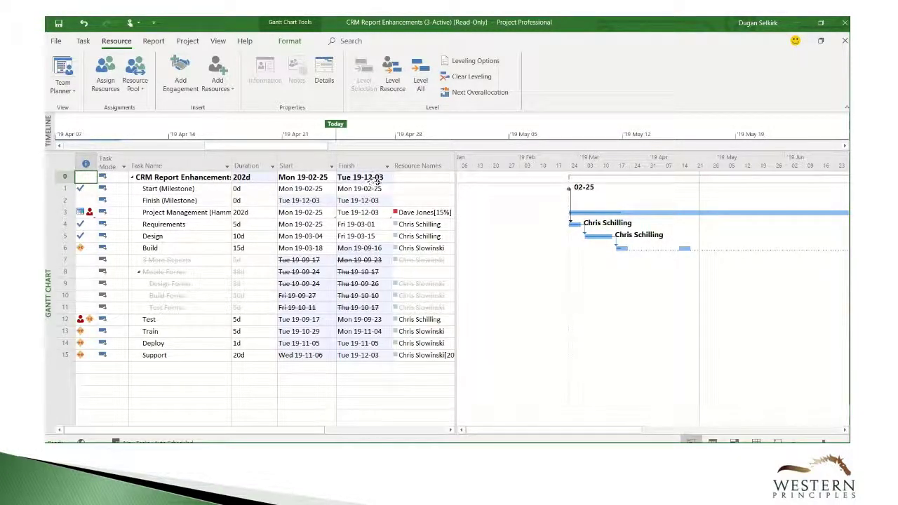
pyautogui.click(462, 77)
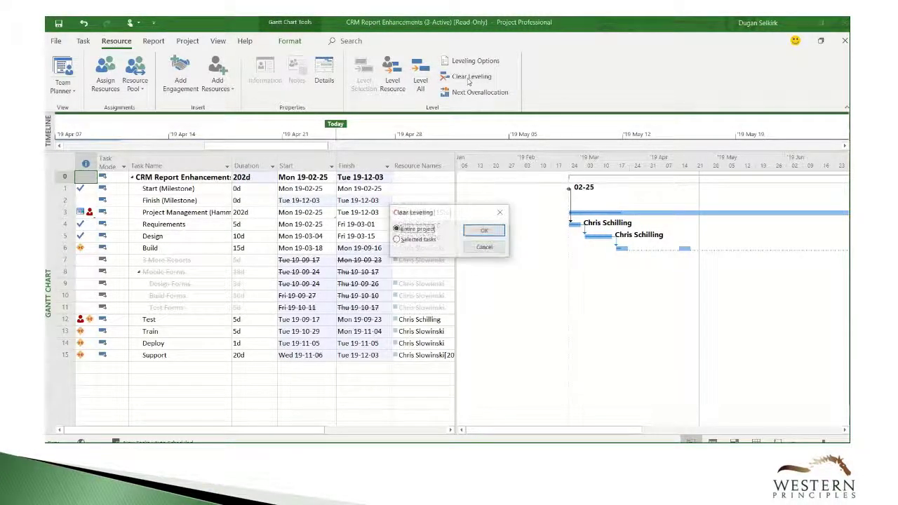
pyautogui.click(484, 230)
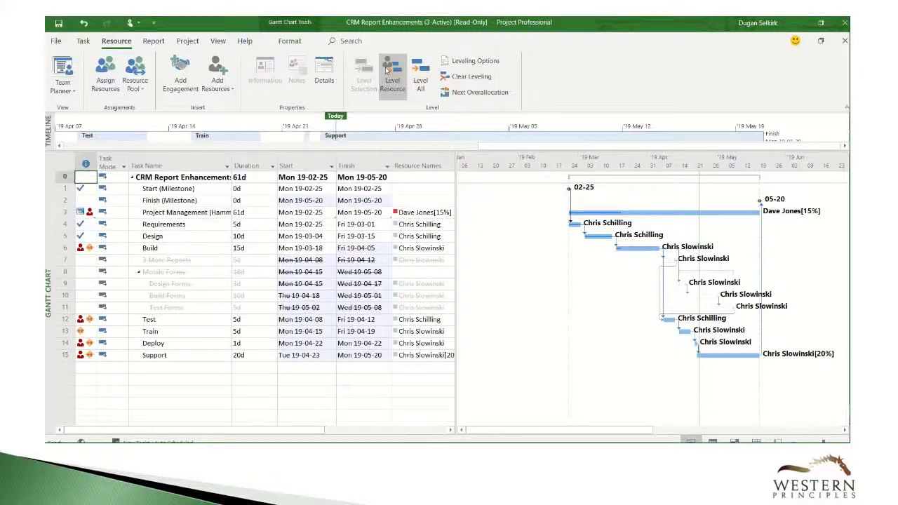
pyautogui.click(392, 70)
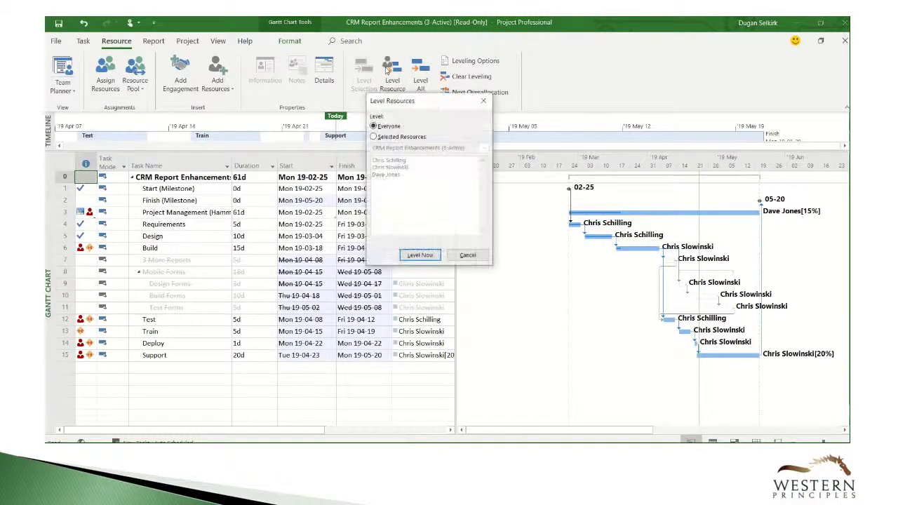
pyautogui.click(374, 137)
pyautogui.click(393, 160)
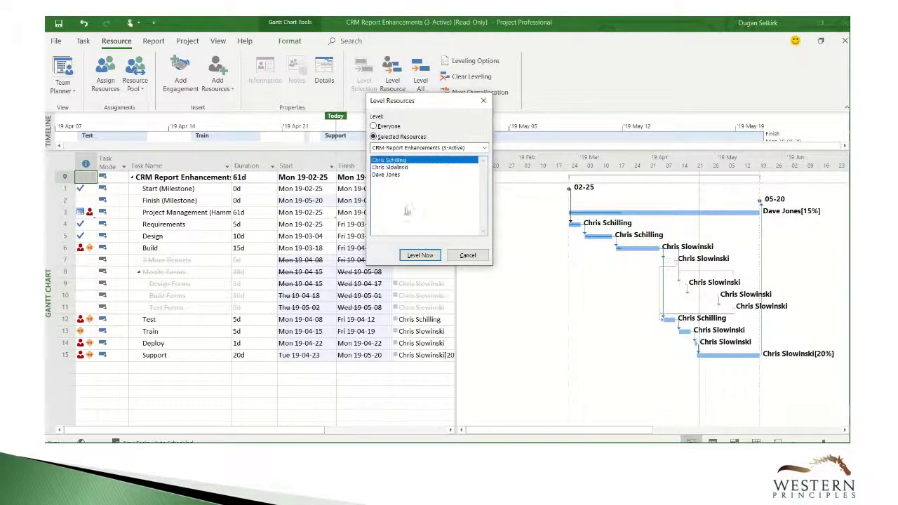
pyautogui.click(420, 255)
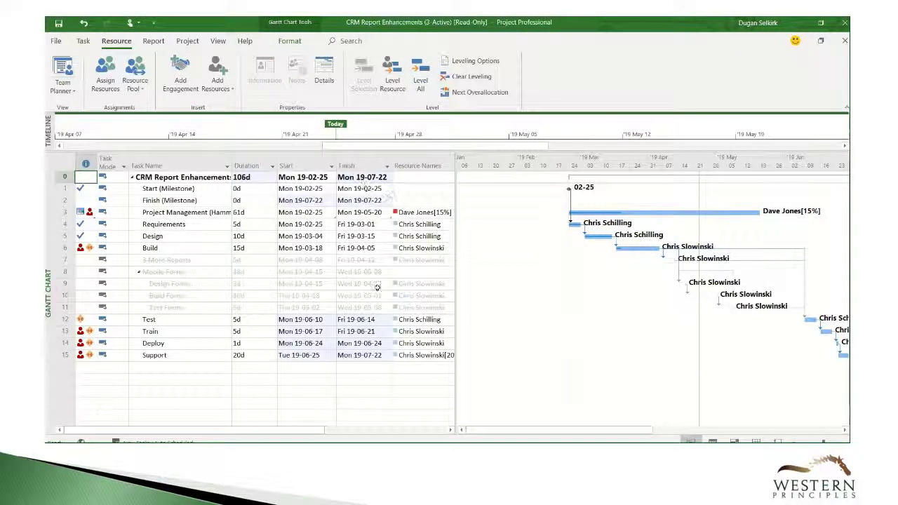
pyautogui.moveTo(483, 433)
pyautogui.mouseDown()
pyautogui.moveTo(519, 432)
pyautogui.moveTo(479, 431)
pyautogui.mouseUp()
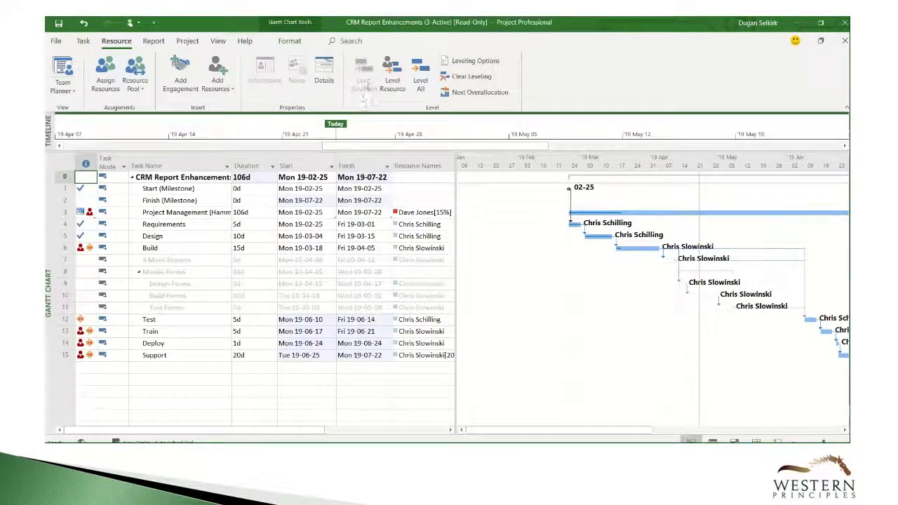
# Clear the levelling so the project returns to 61d, finishing Mon 19-05-20
pyautogui.click(463, 77)
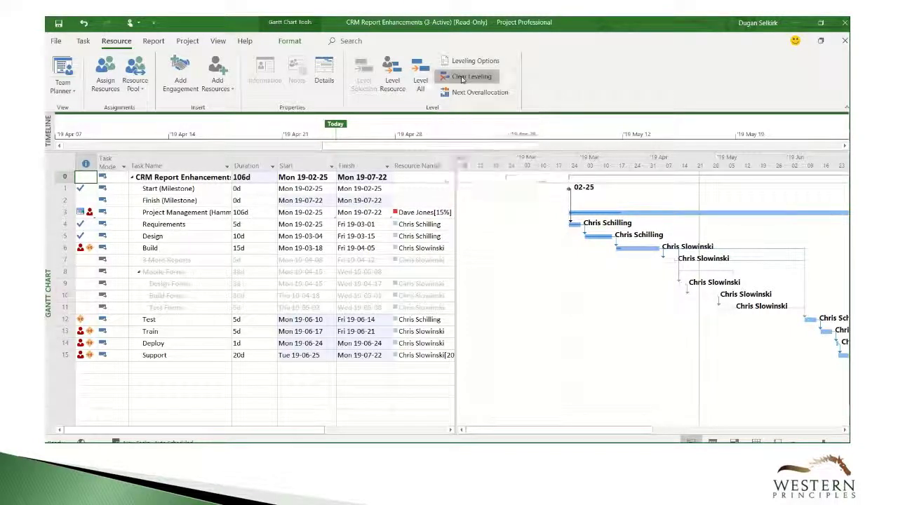
pyautogui.click(483, 230)
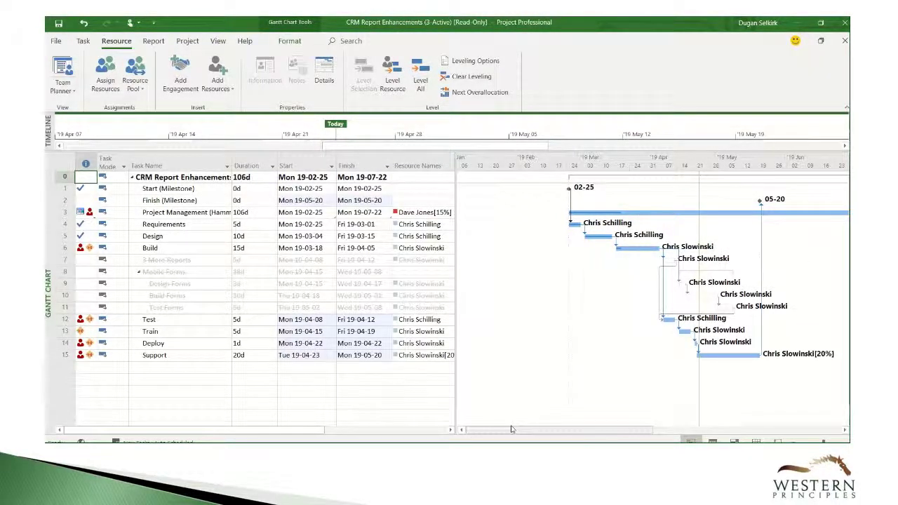
pyautogui.moveTo(511, 430); pyautogui.dragTo(542, 429)
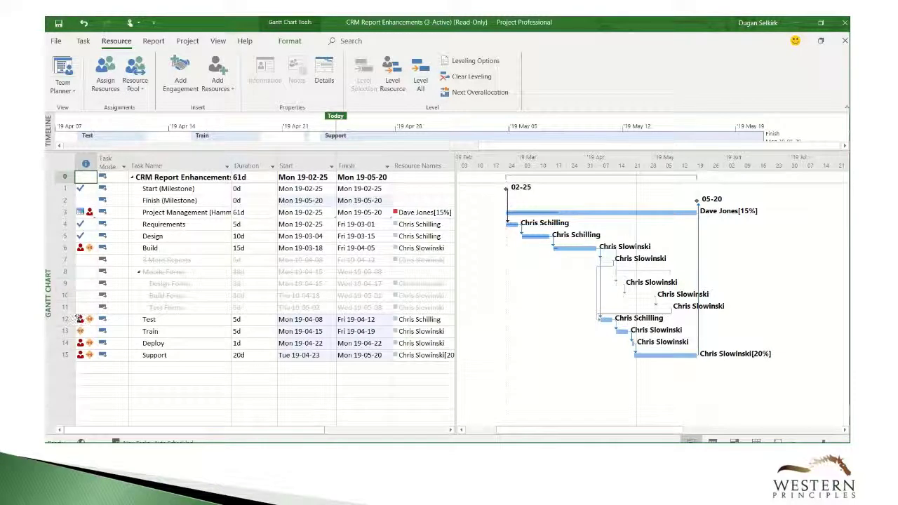
# Level only the Test, Train, Deploy and Support tasks, then clear levelling for the whole project
pyautogui.moveTo(80, 318); pyautogui.dragTo(80, 356)
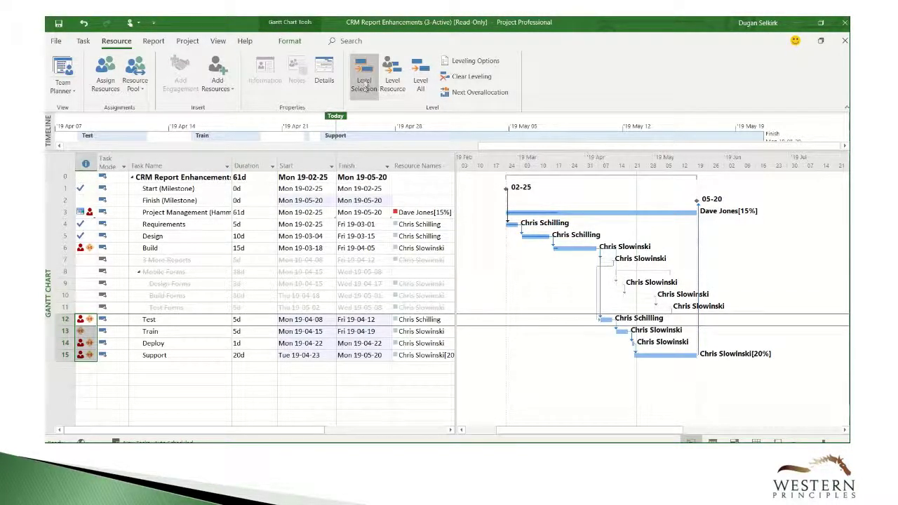
pyautogui.click(364, 85)
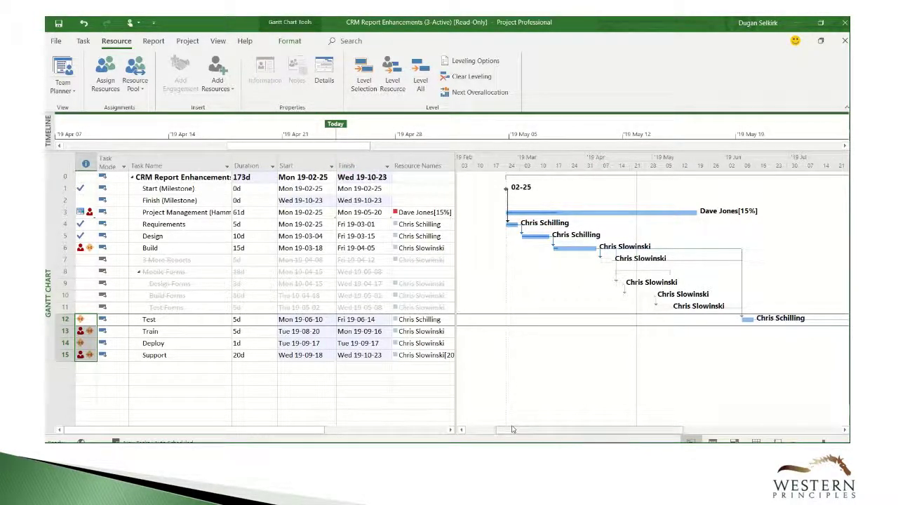
pyautogui.moveTo(512, 429)
pyautogui.mouseDown()
pyautogui.moveTo(652, 423)
pyautogui.moveTo(504, 432)
pyautogui.mouseUp()
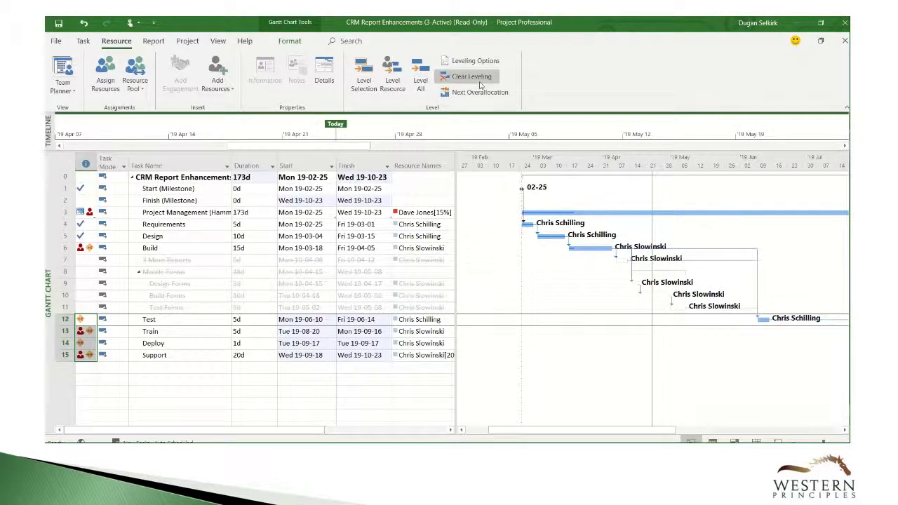
pyautogui.click(472, 76)
pyautogui.click(483, 231)
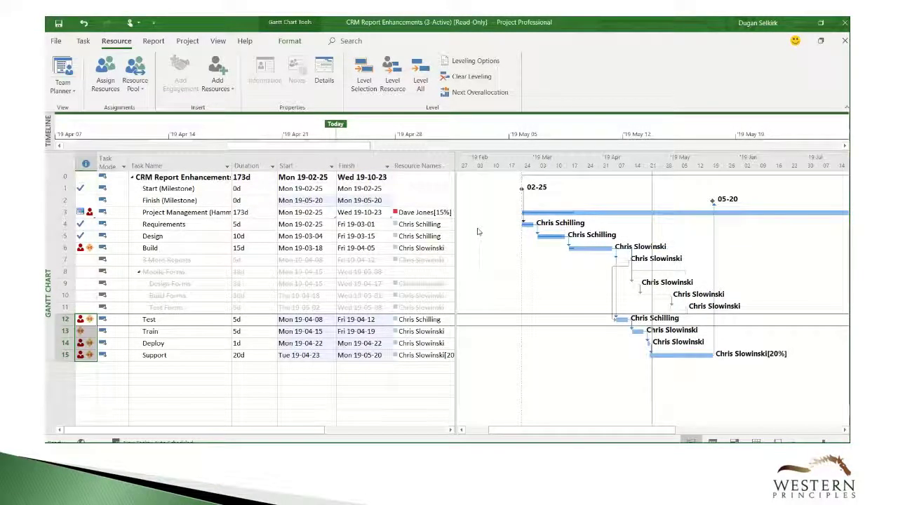